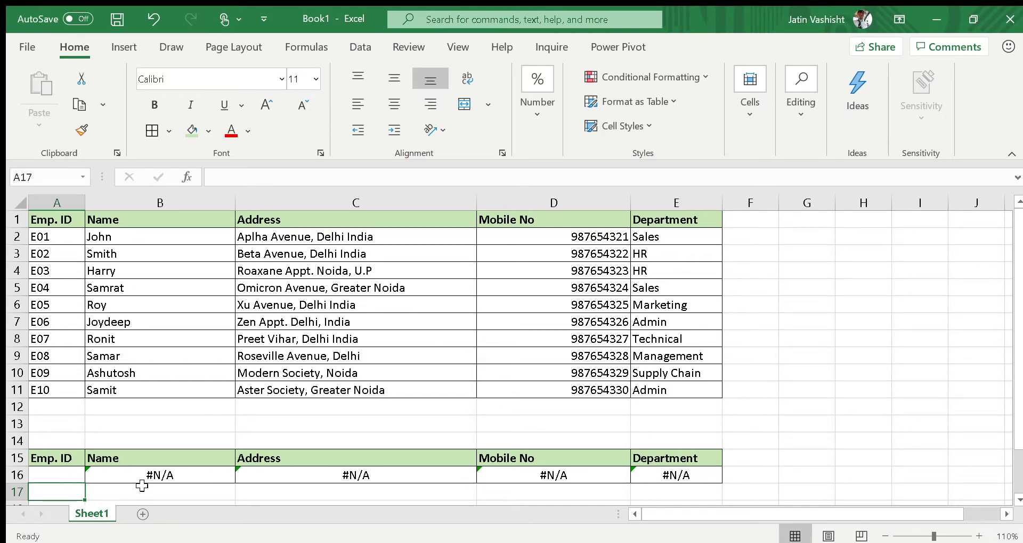
Step: Enter employee ID E09 in cell A16 of the lookup row
left_click(65, 474)
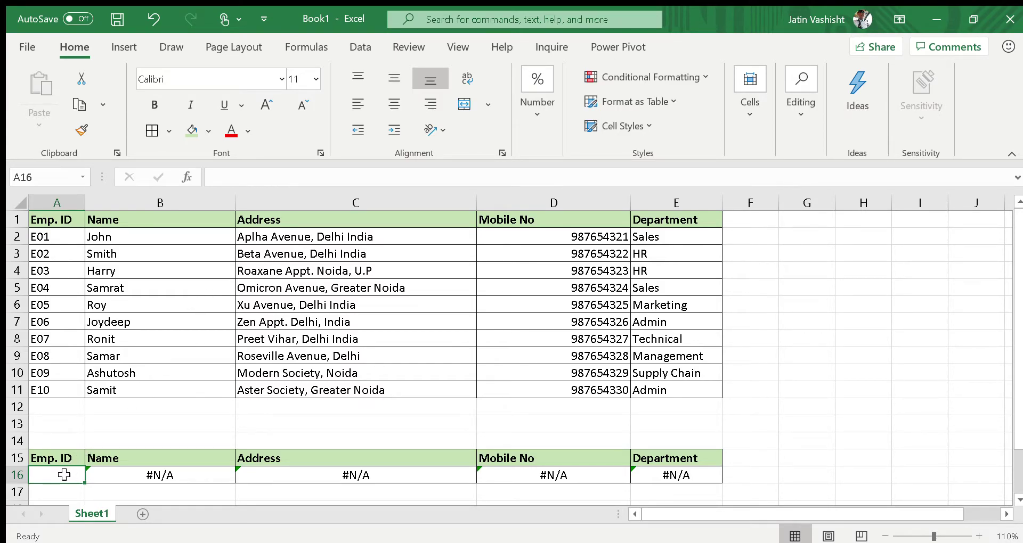
type("E")
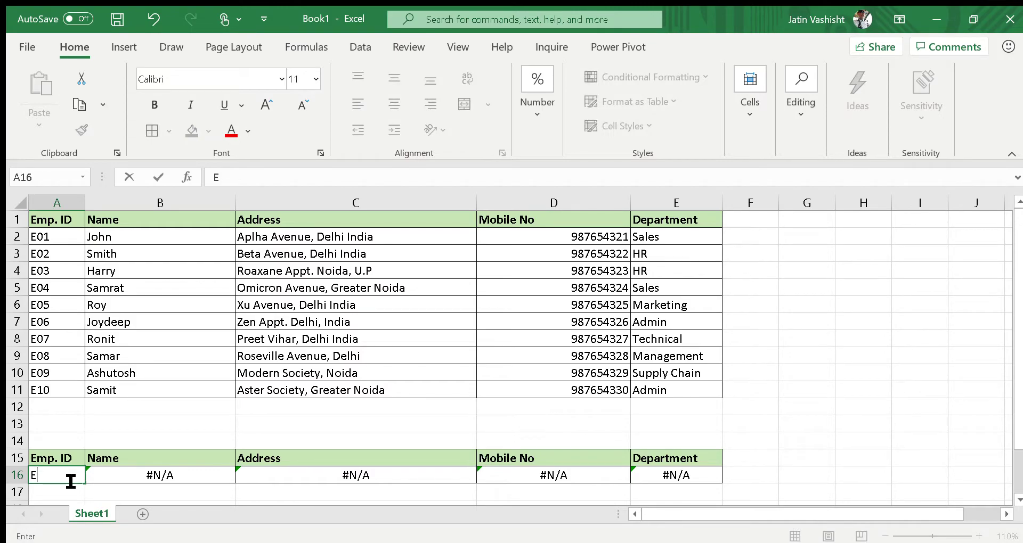
type("09")
key("Return")
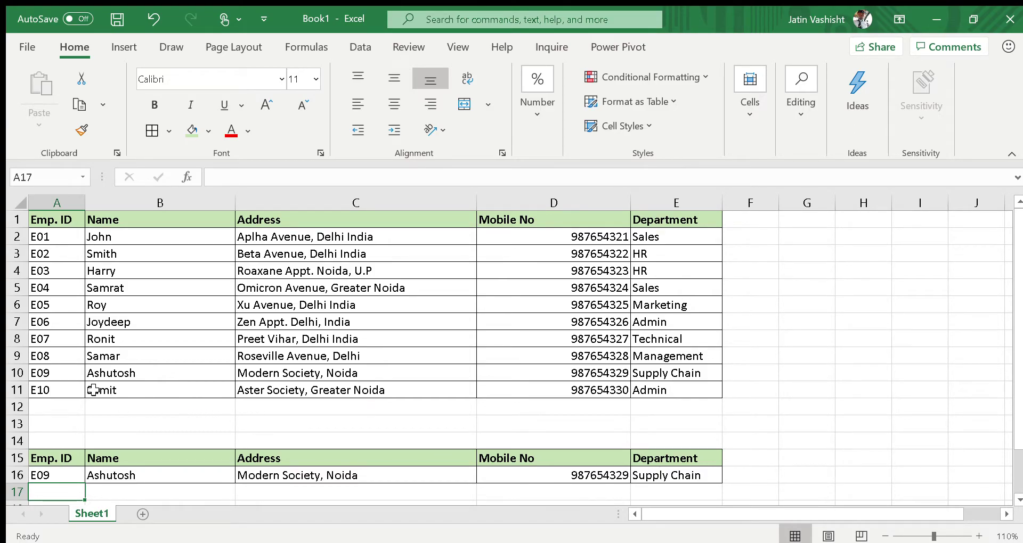
Step: Clear the contents of the whole lookup row, A16:E16, including its existing formulas
left_click(61, 375)
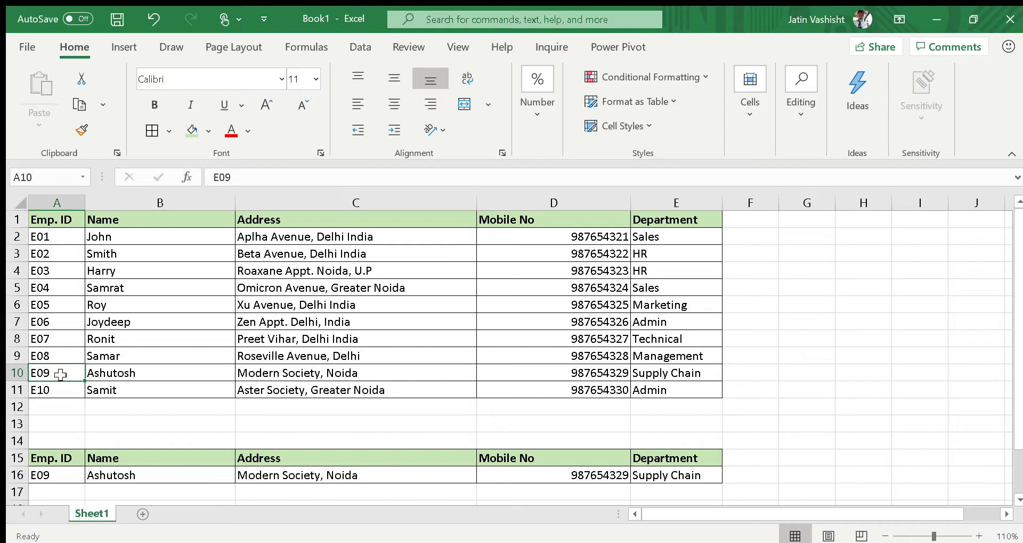
key("Right")
key("Right")
key("Right")
key("Right")
key("Down")
key("Down")
key("Down")
key("Down")
key("Down")
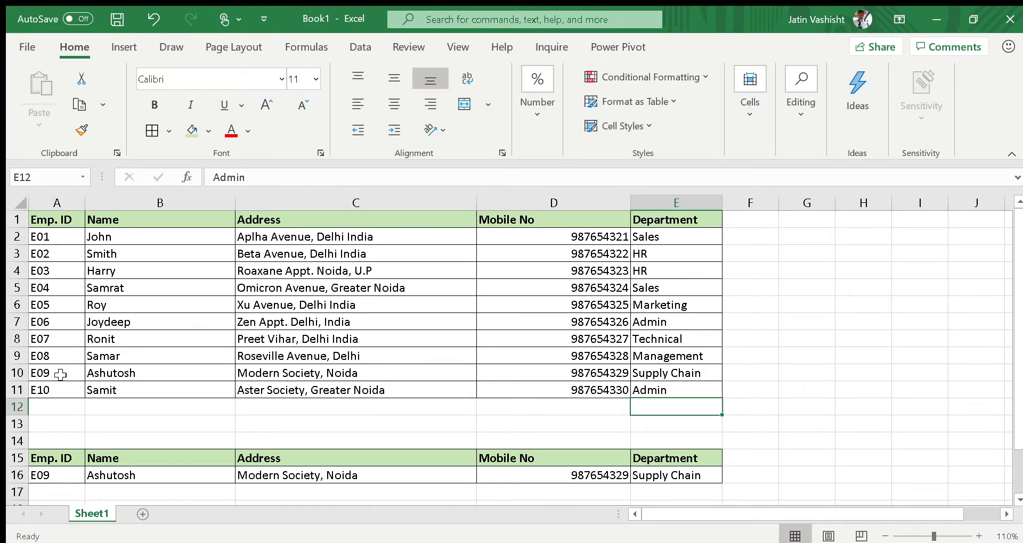
key("Down")
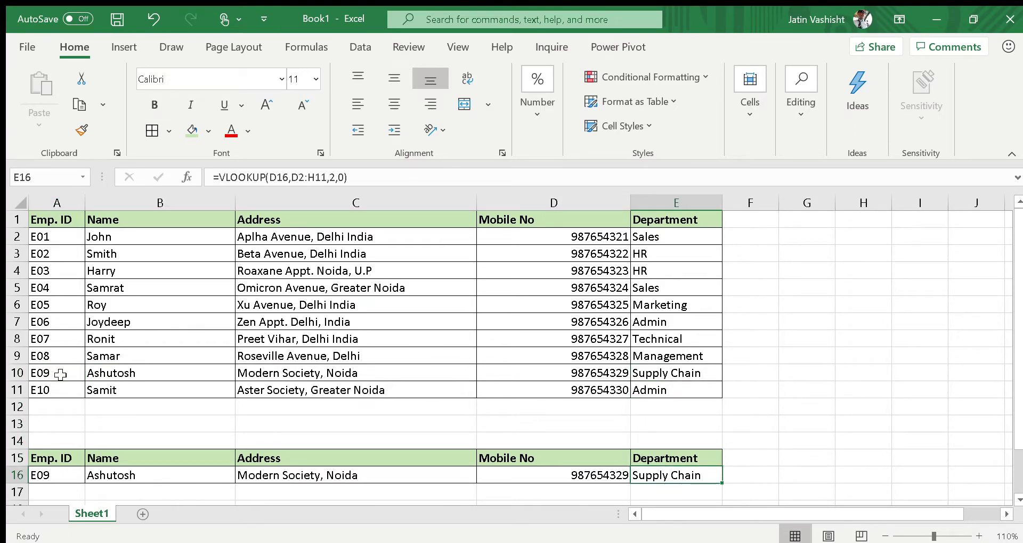
key("shift+Left")
key("shift+Left")
key("shift+Left")
key("shift+Left")
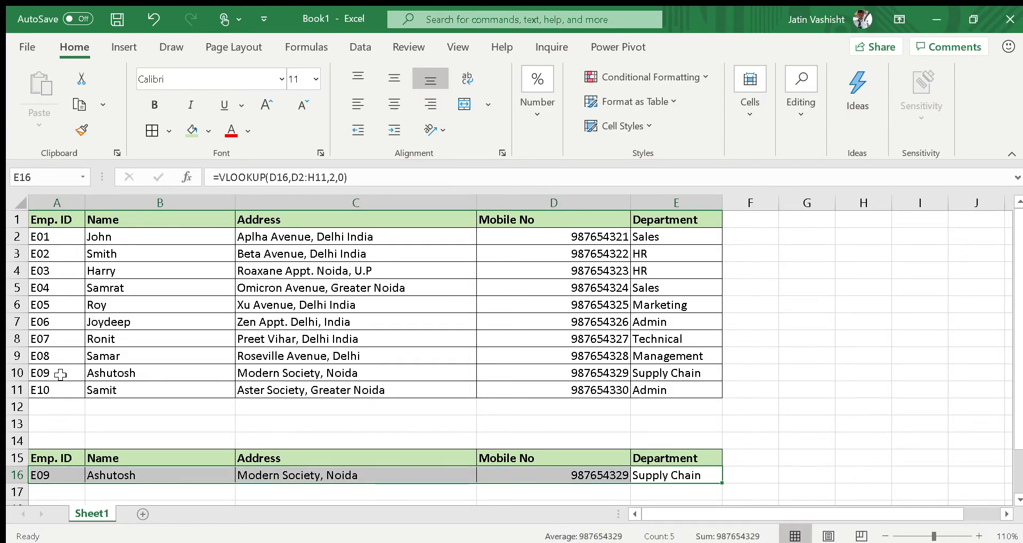
key("Delete")
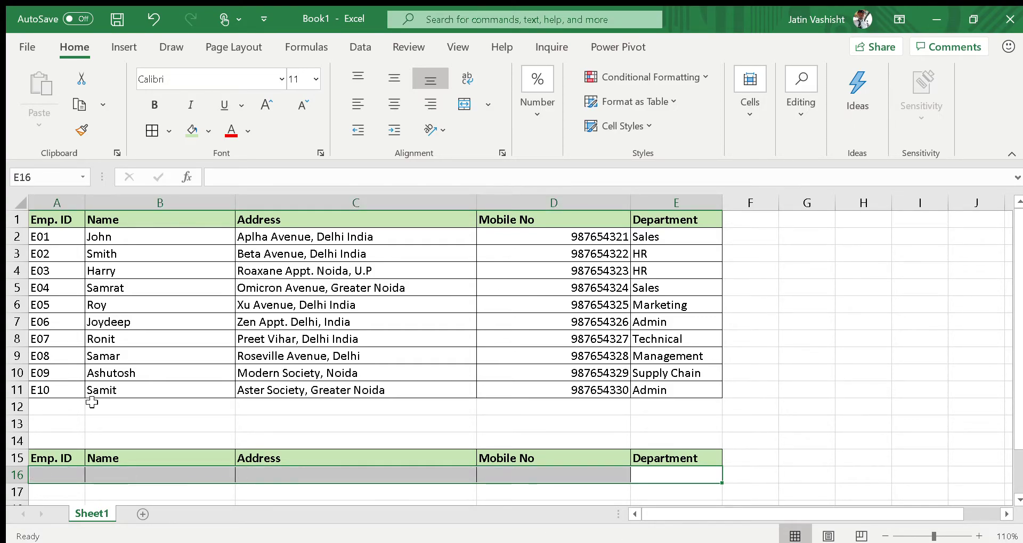
Step: Start a VLOOKUP formula in B16, under Name, with A16 as the lookup value
left_click(127, 473)
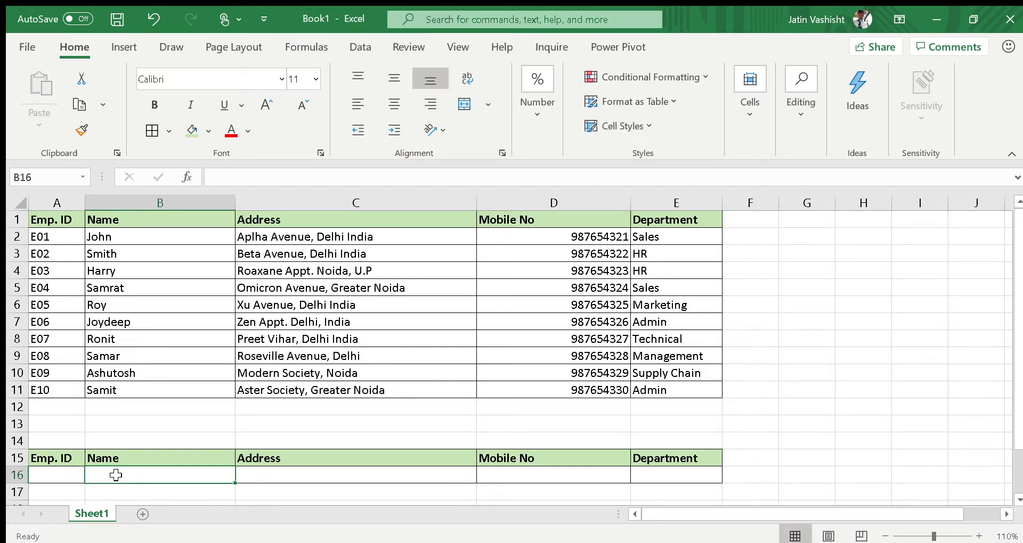
left_click(51, 479)
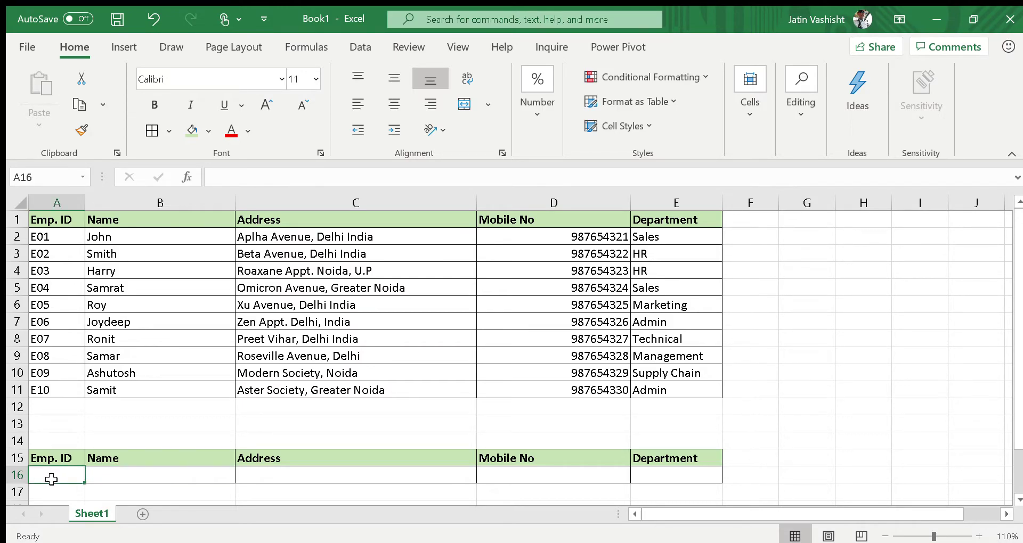
left_click(113, 477)
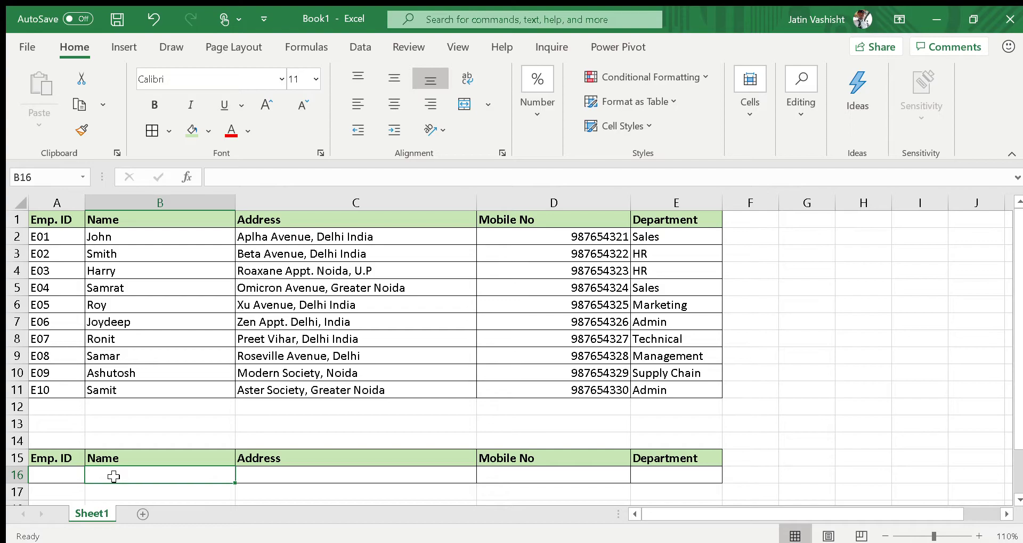
type("=vloo")
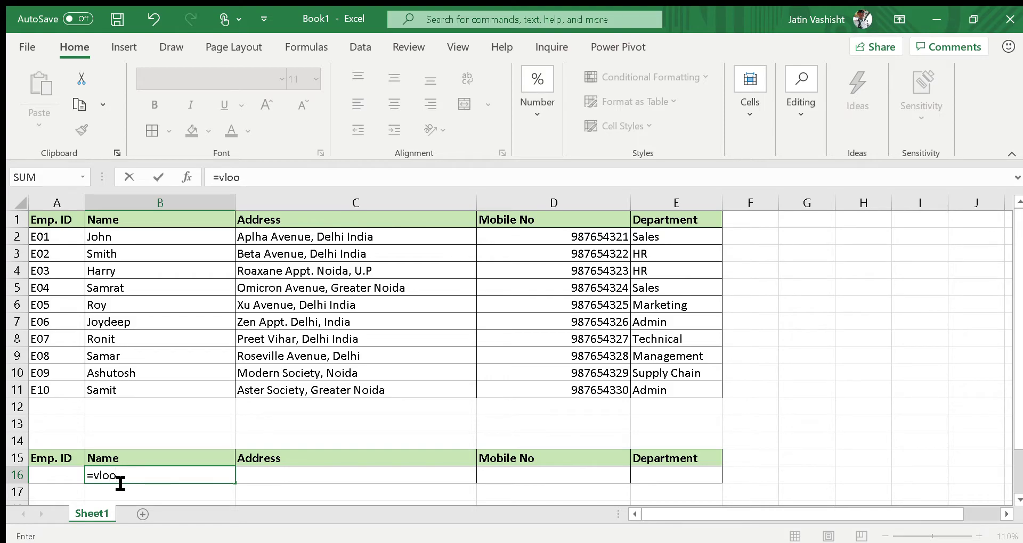
type("kup(")
left_click(56, 479)
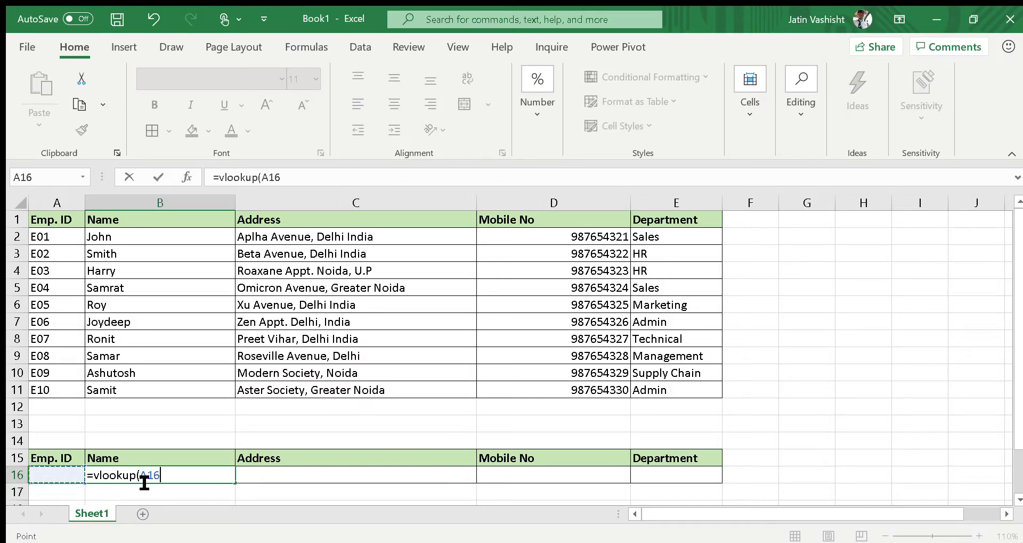
Step: Add the employee data range A2:E11 as the table array of the VLOOKUP formula
type(",")
left_click(58, 240)
key("shift+Right")
key("shift+Right")
key("shift+Right")
key("shift+Right")
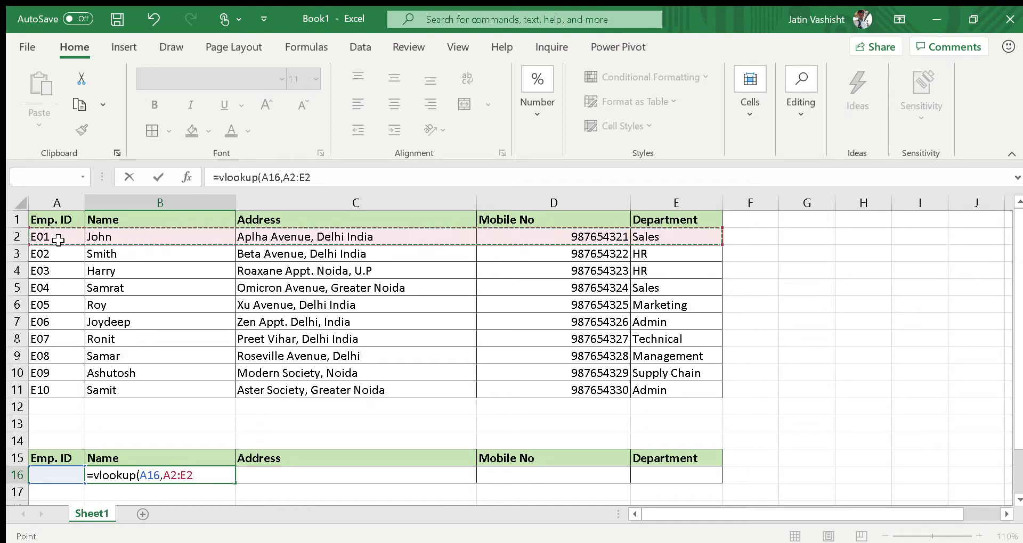
key("shift+Down")
key("shift+Down")
key("shift+Down")
key("shift+Down")
key("shift+Down")
key("shift+Down")
key("shift+Down")
key("shift+Down")
key("shift+Down")
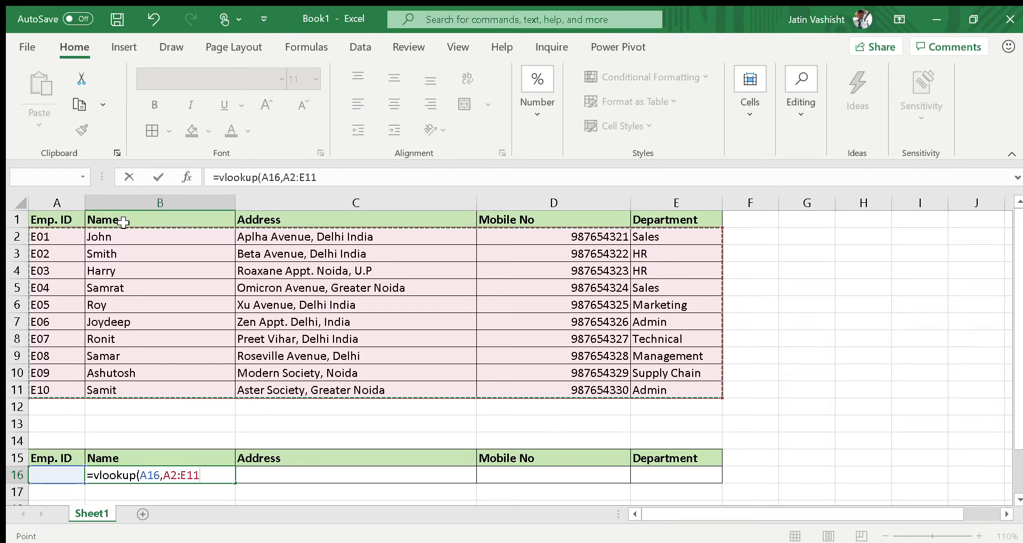
Step: Complete the VLOOKUP formula in B16 with column index 2 and exact match 0
type(",")
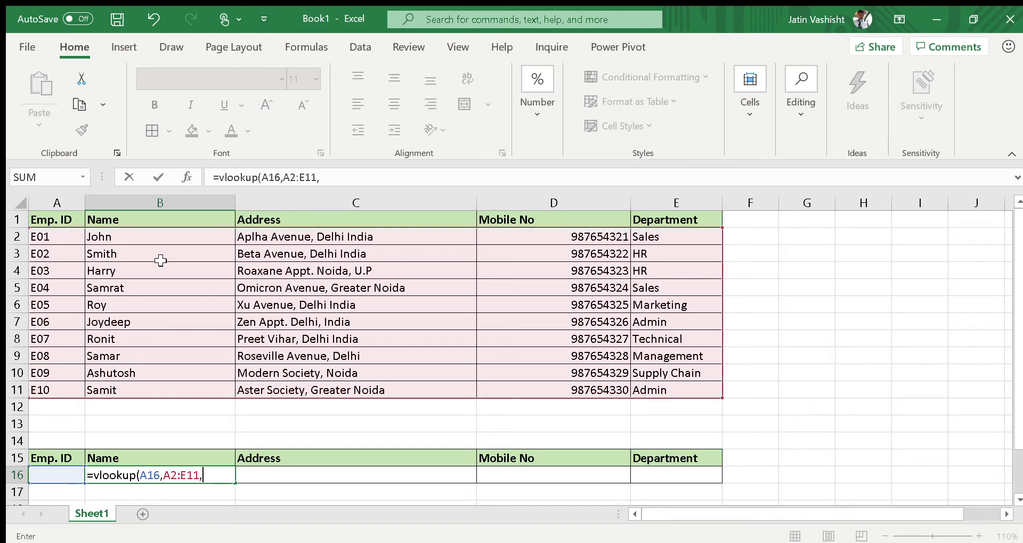
type("2,0")
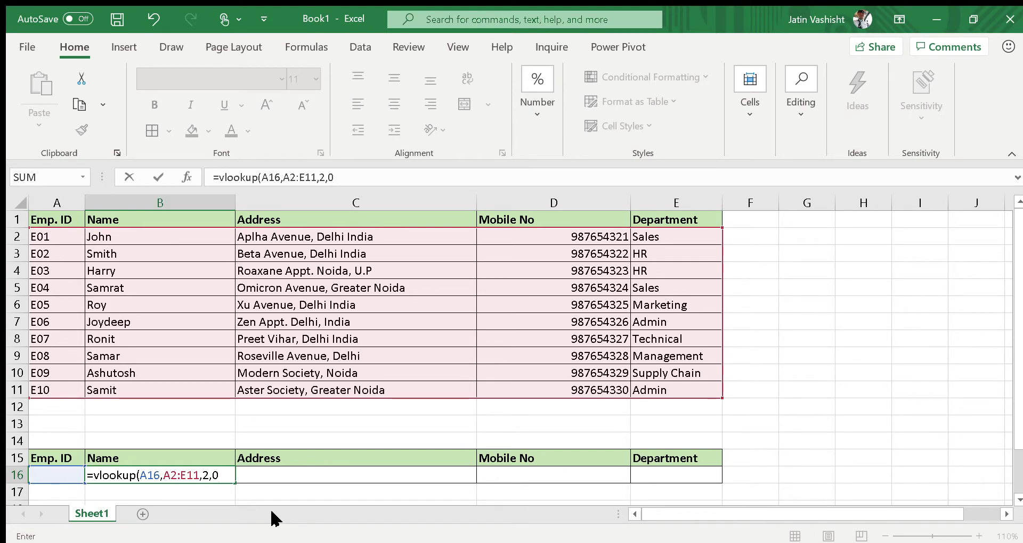
type(")")
key("Return")
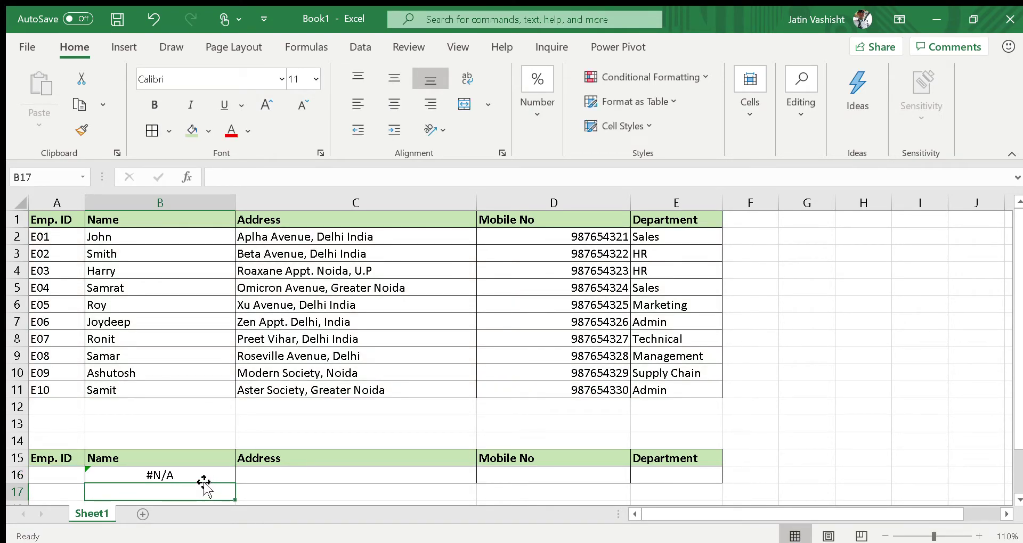
Step: Enter employee ID E04 in cell A16 to test the name lookup
left_click(57, 476)
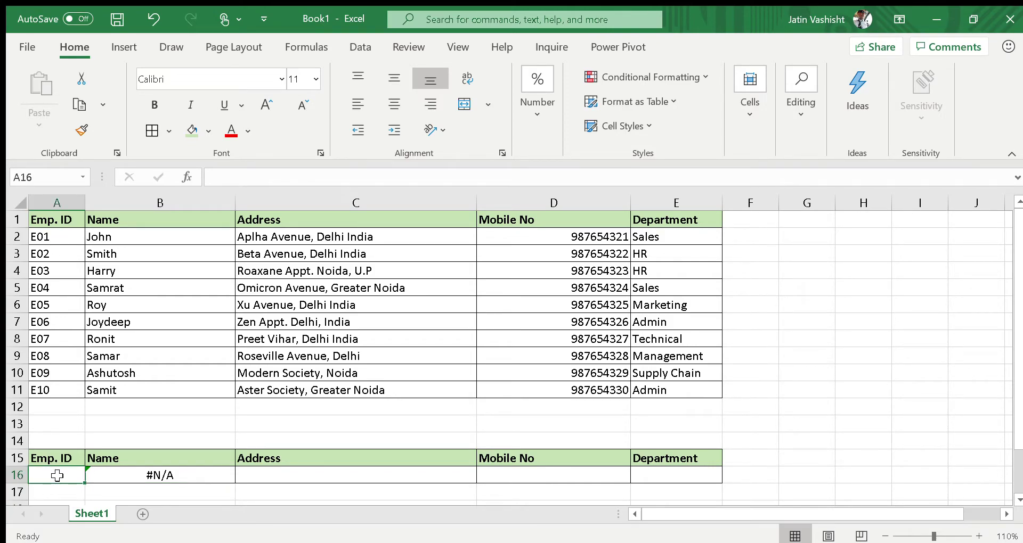
type("E")
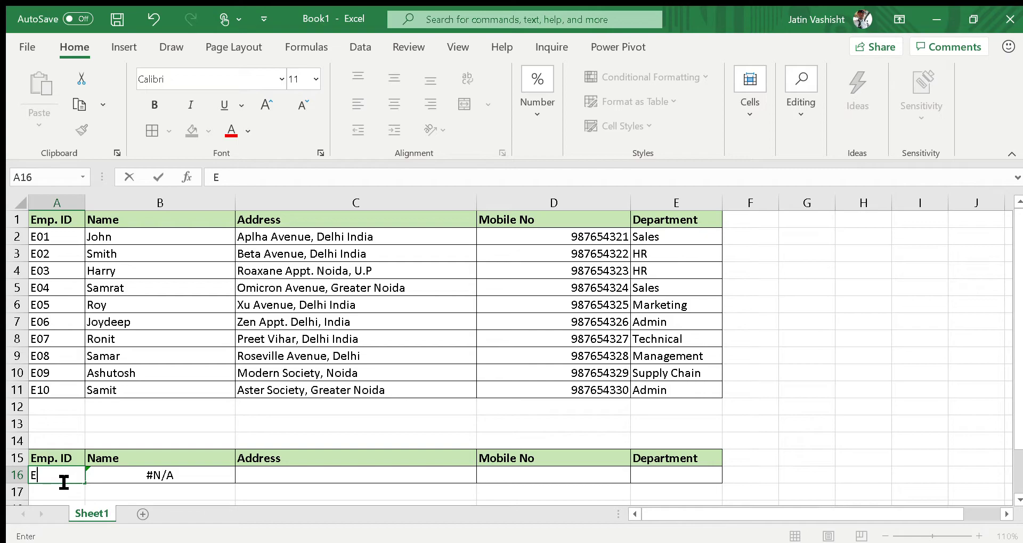
type("04")
key("Return")
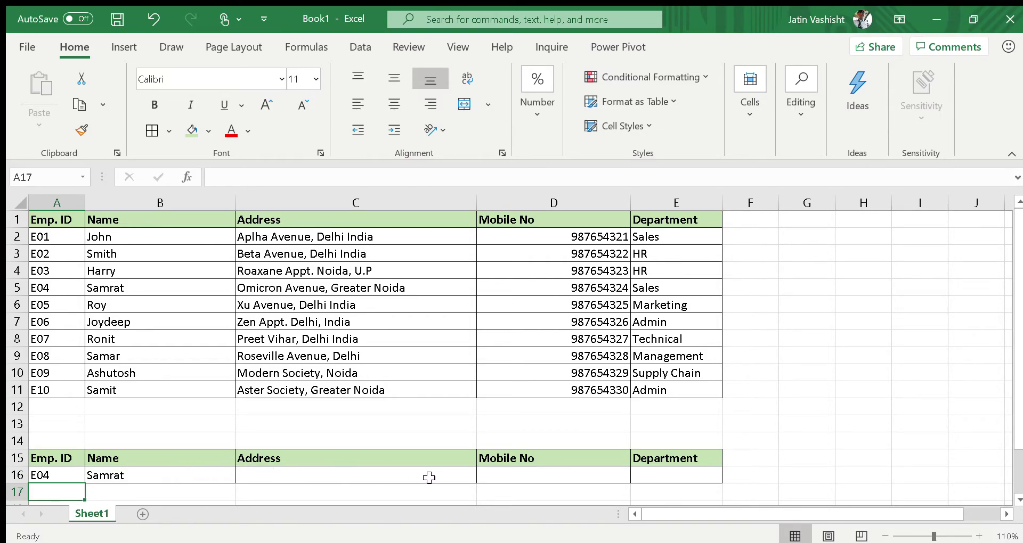
Step: Fill the VLOOKUP formula from B16 across to E16, covering Address, Mobile No and Department
left_click(221, 476)
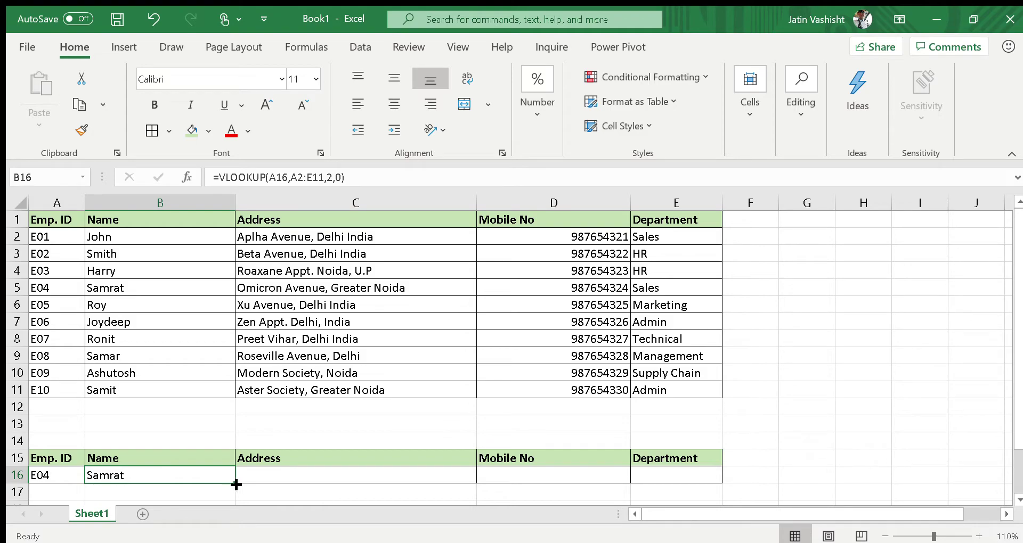
left_click_drag(237, 485, 700, 468)
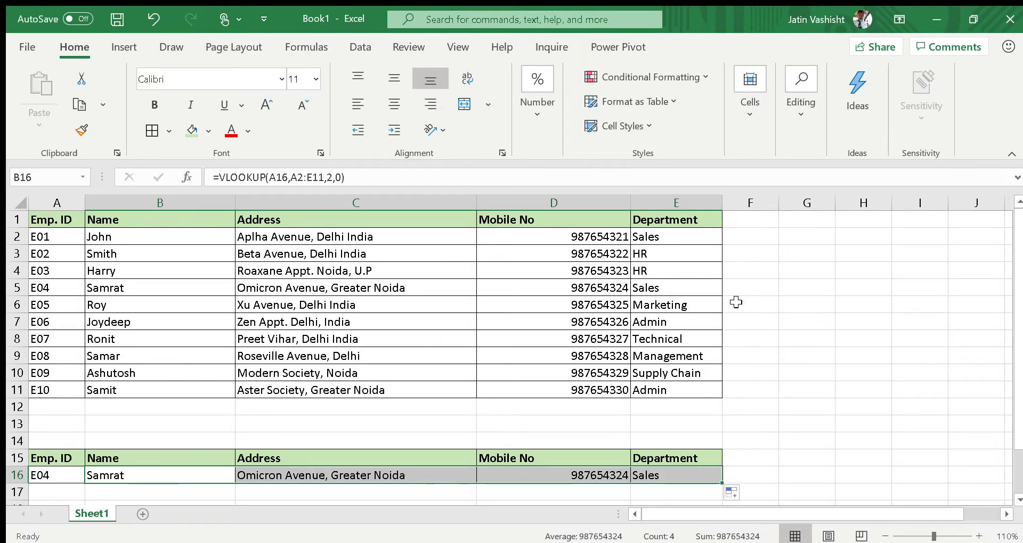
left_click(739, 427)
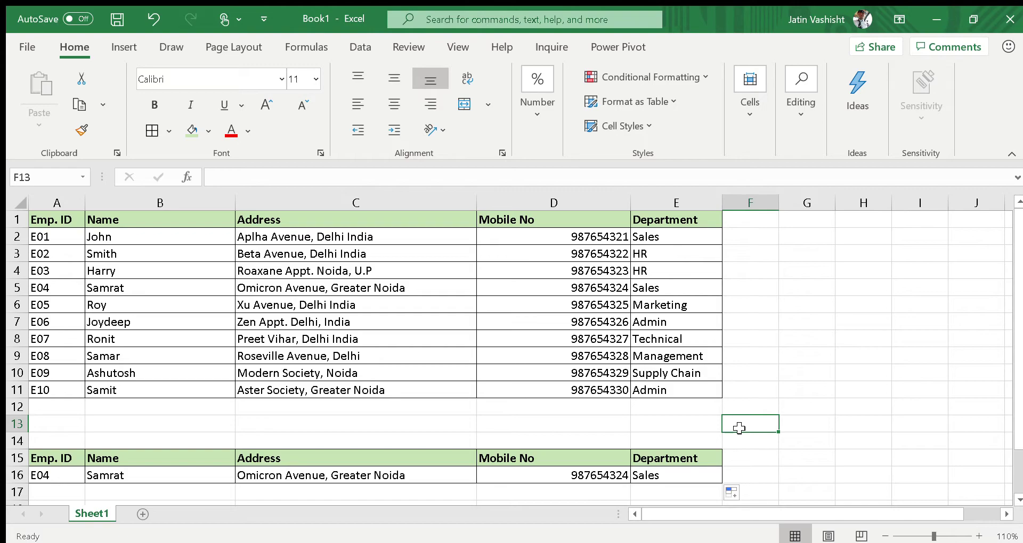
Step: Copy the lookup header row A15:E15 to cell A1 of a new sheet and widen columns B to E
left_click(77, 459)
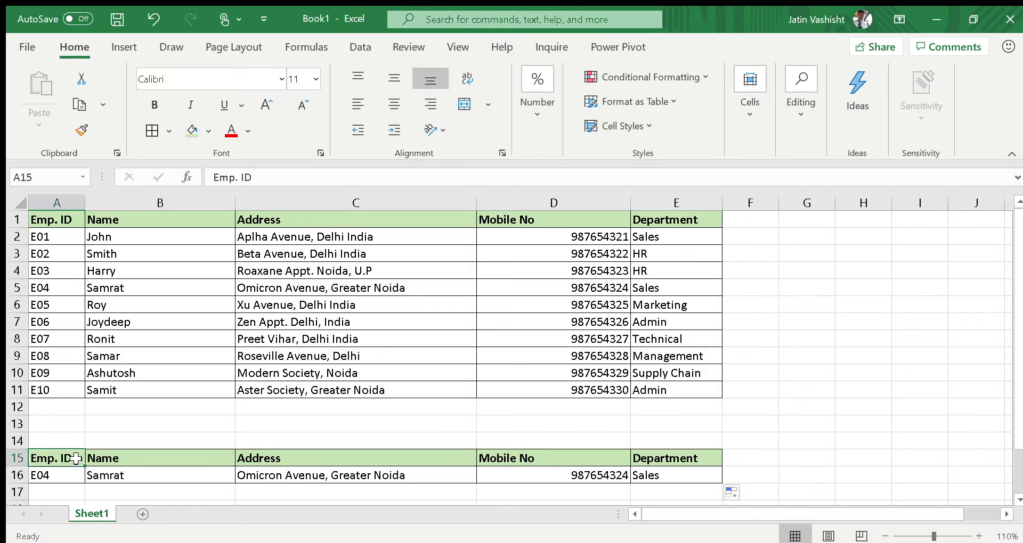
key("shift+Right")
key("shift+Right")
key("shift+Right")
key("shift+Right")
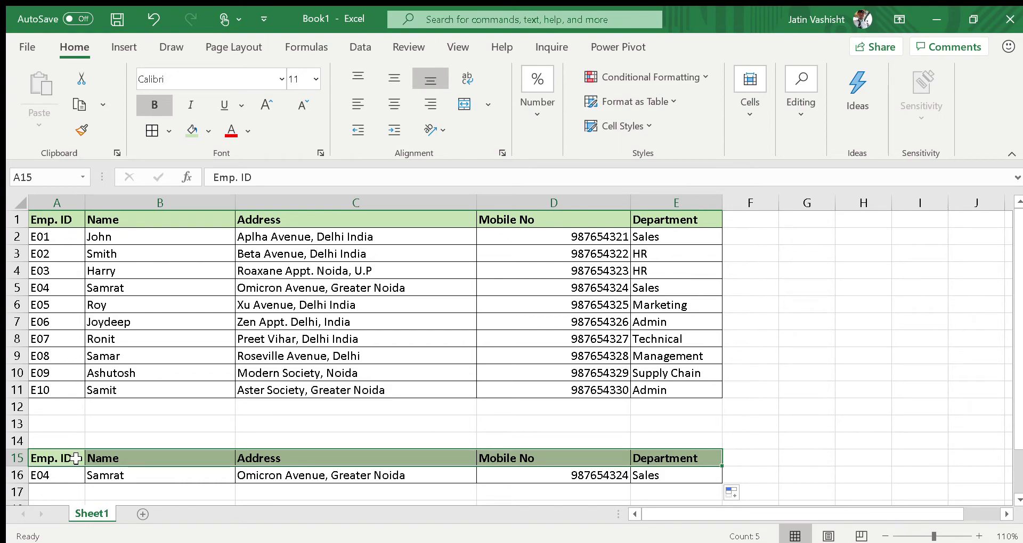
key("ctrl+c")
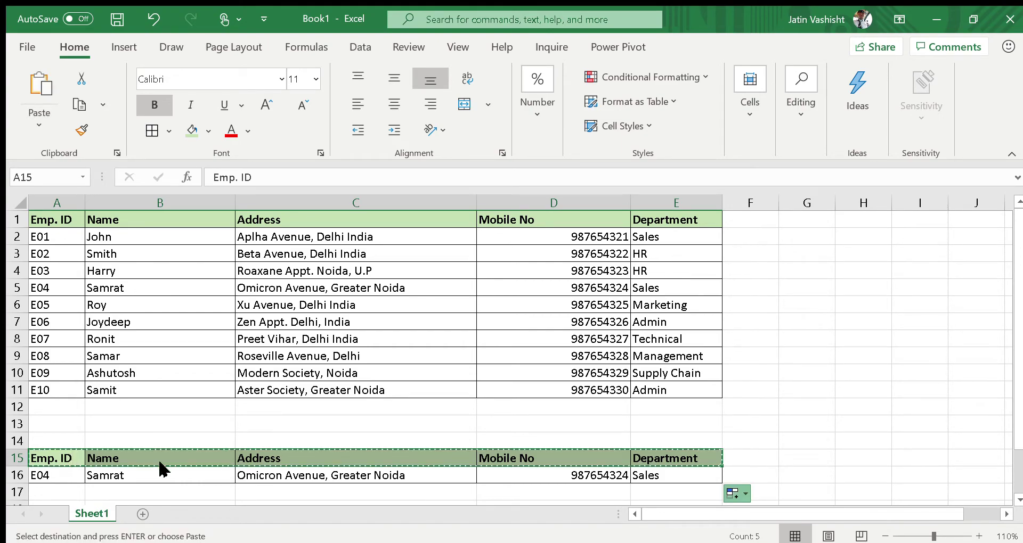
left_click(143, 514)
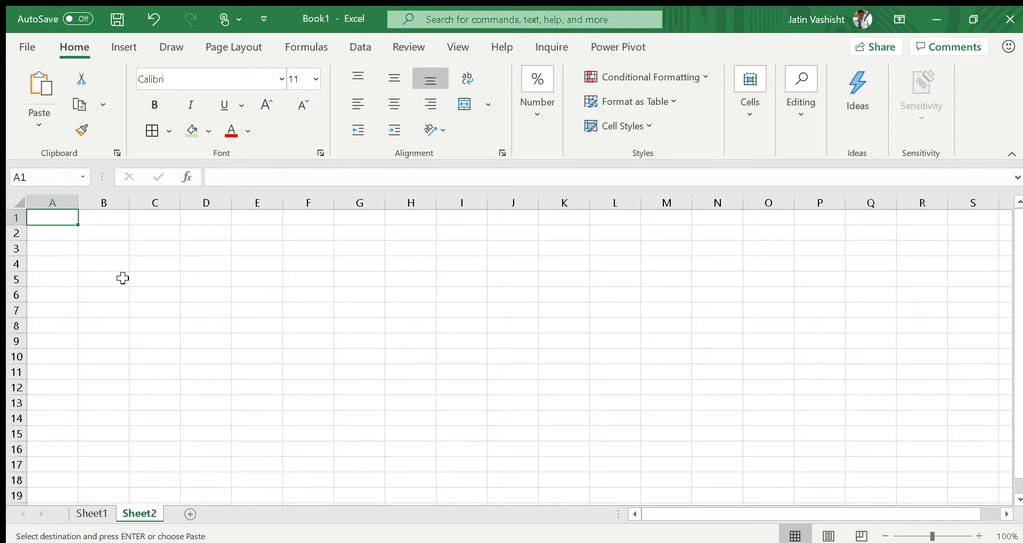
key("ctrl+v")
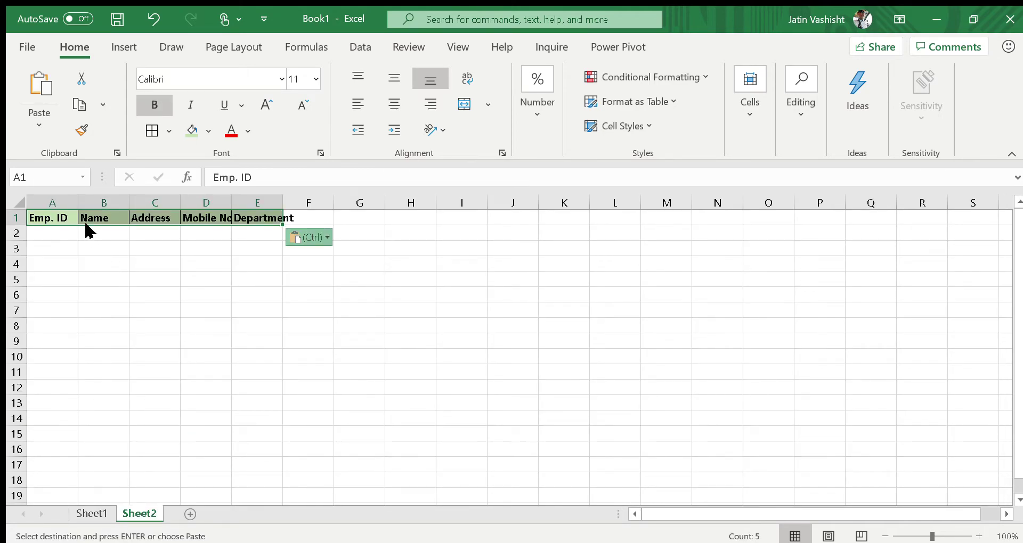
left_click(153, 242)
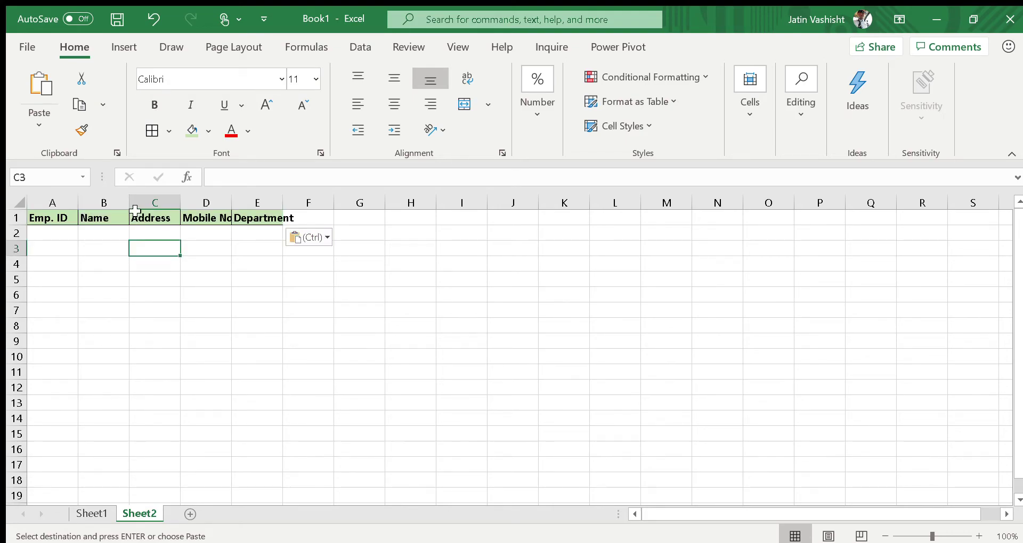
left_click_drag(130, 205, 780, 202)
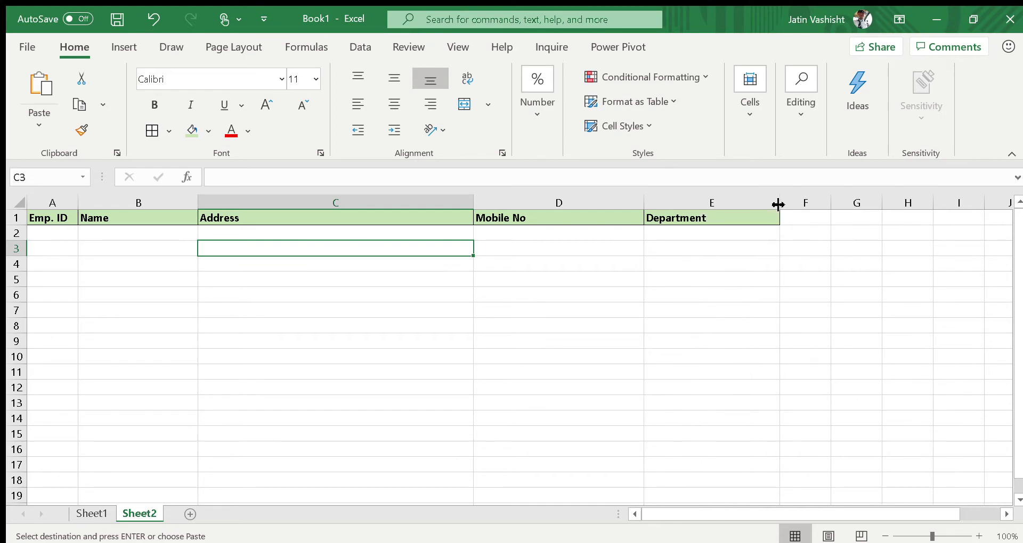
Step: Start a VLOOKUP formula in cell B2 of Sheet2, under the Name header
left_click(105, 230)
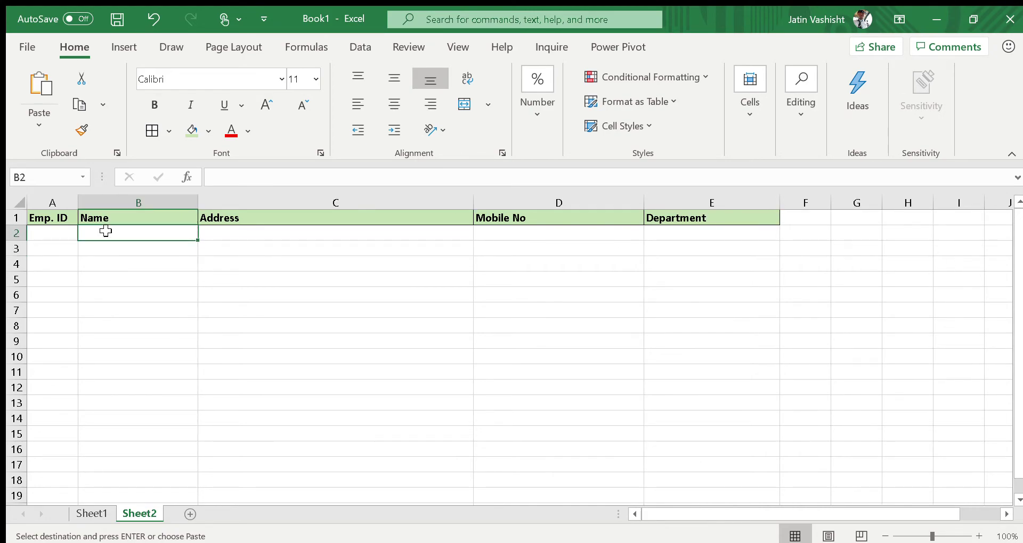
type("=")
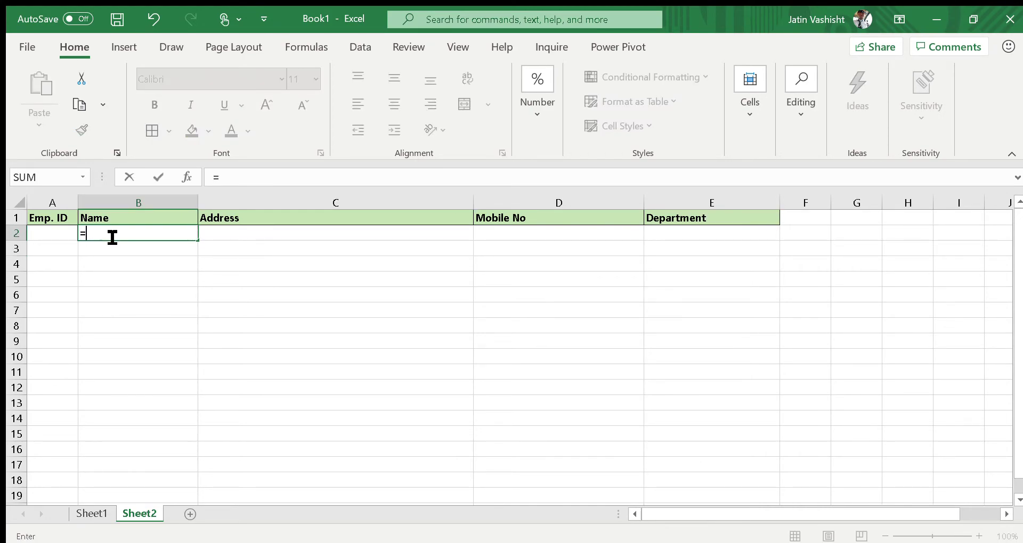
type("vlookup(")
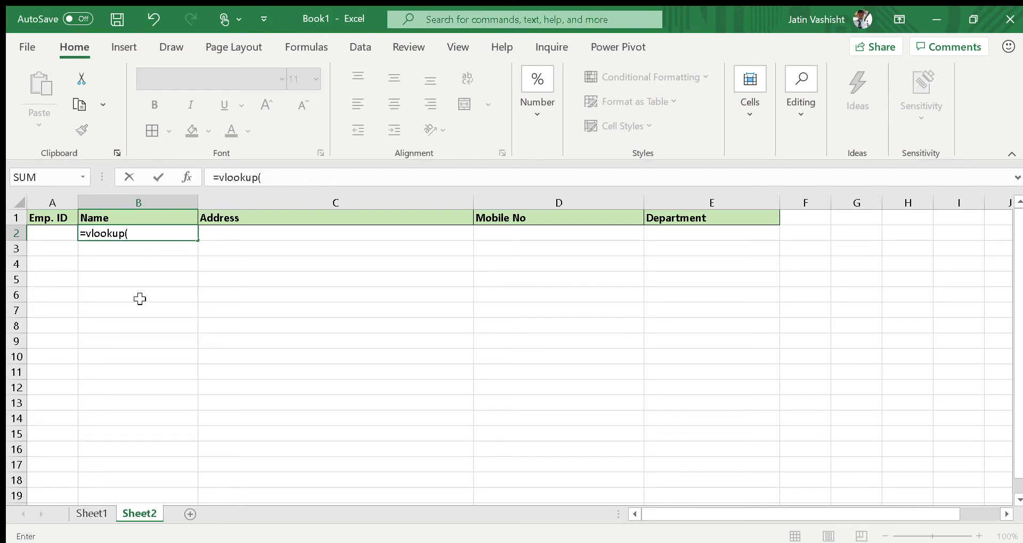
left_click(82, 512)
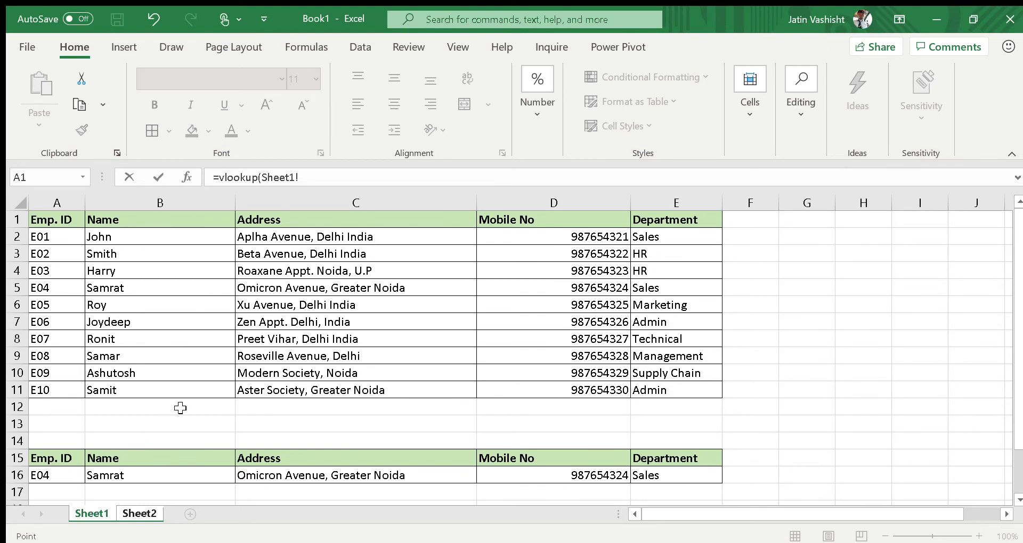
left_click(143, 513)
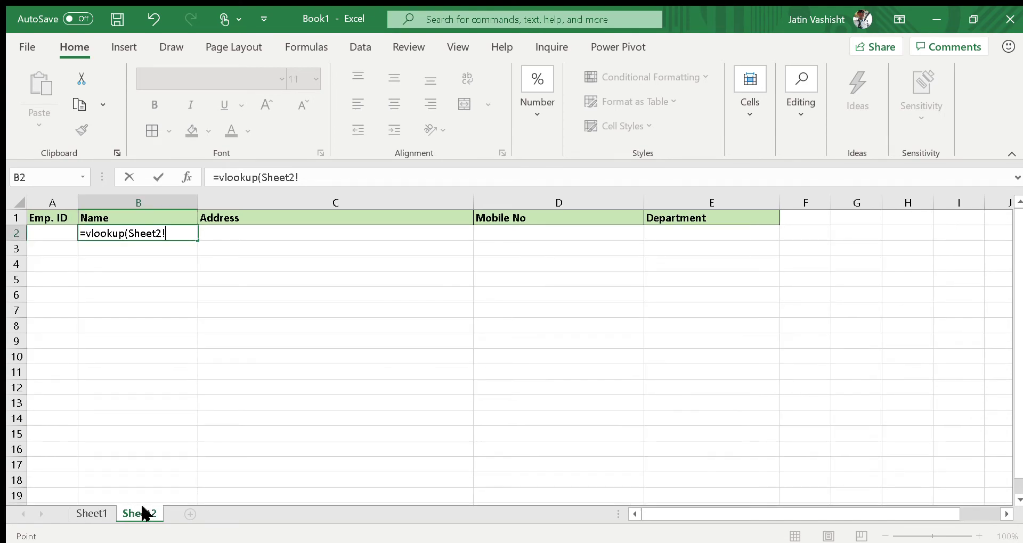
left_click(315, 180)
key("BackSpace")
key("BackSpace")
key("BackSpace")
key("BackSpace")
key("BackSpace")
key("BackSpace")
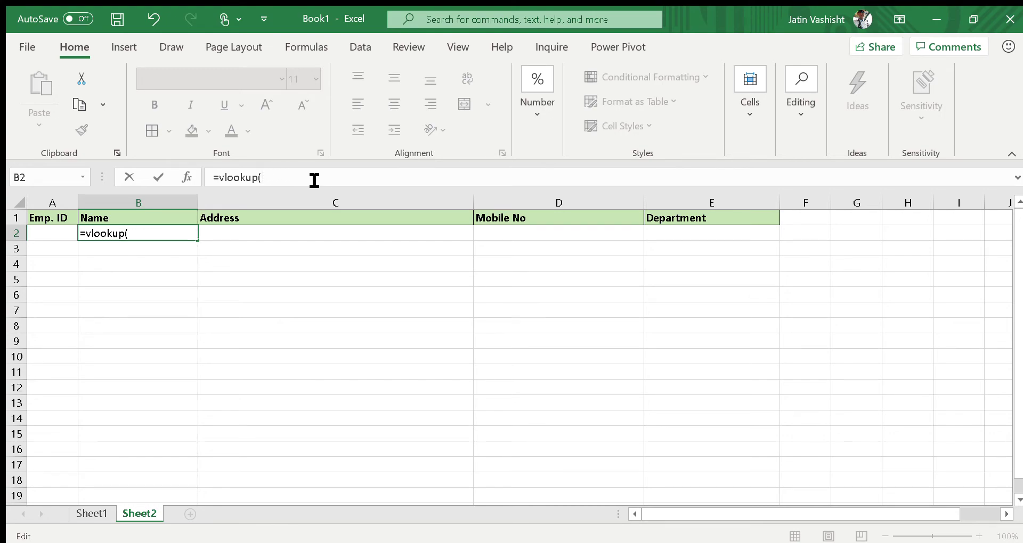
Step: Complete the VLOOKUP in B2 with lookup value Sheet2!A2, table range Sheet1!A2:E11, column index 2 and exact match 0
left_click(56, 236)
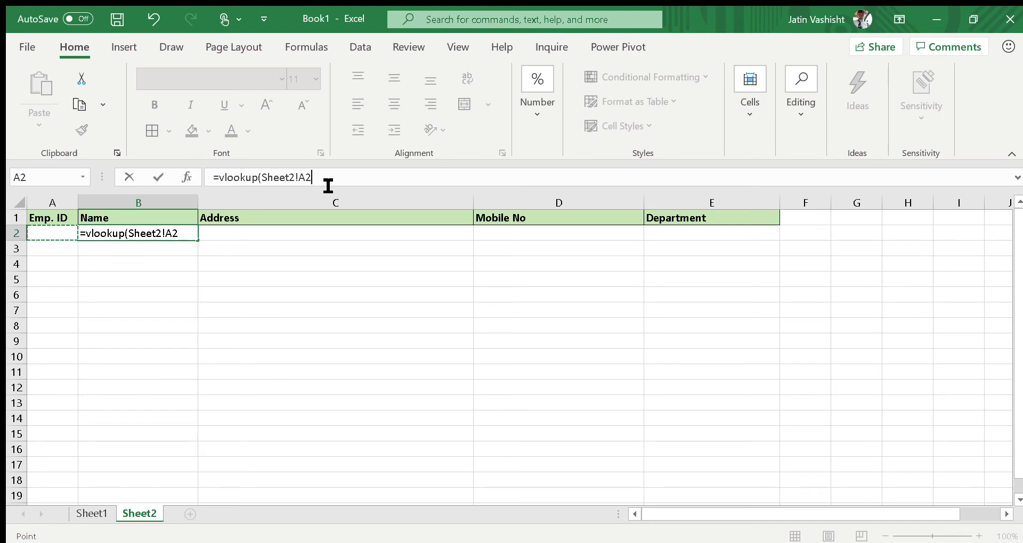
type(",")
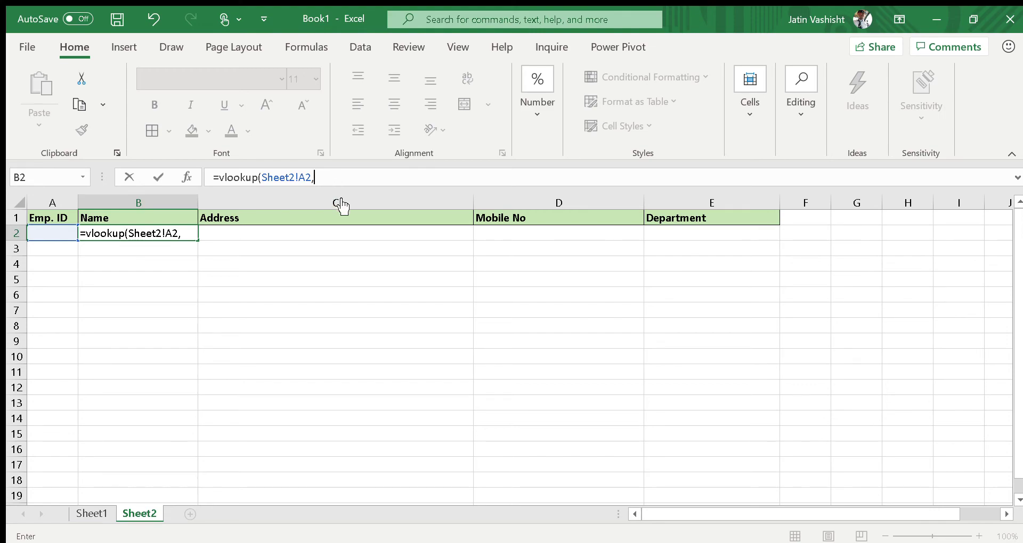
left_click(100, 515)
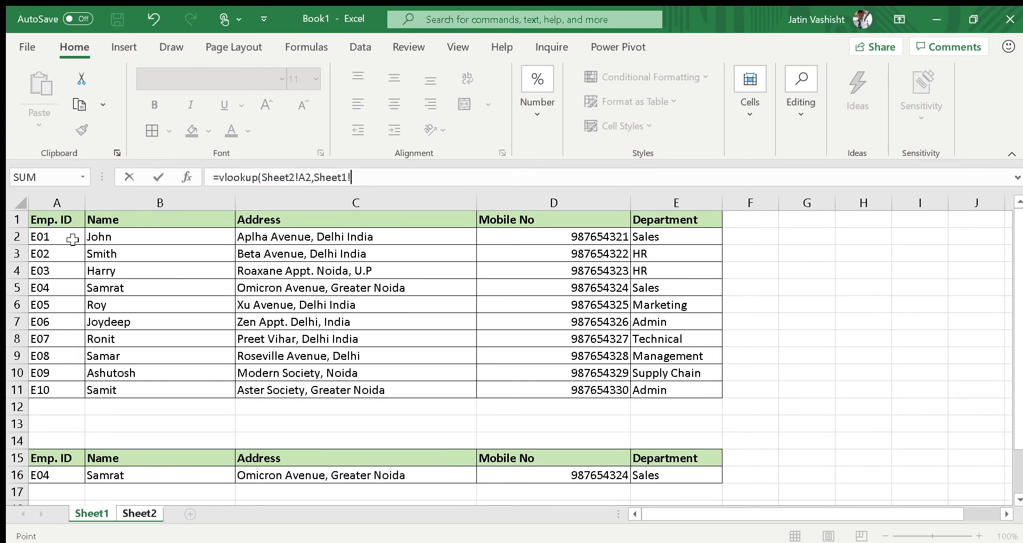
left_click_drag(71, 236, 684, 391)
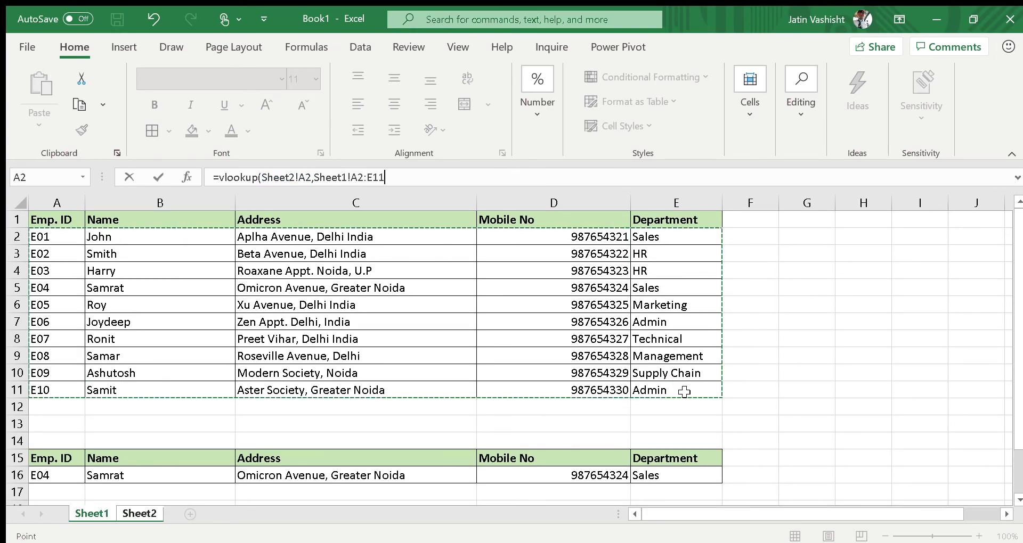
type(",2")
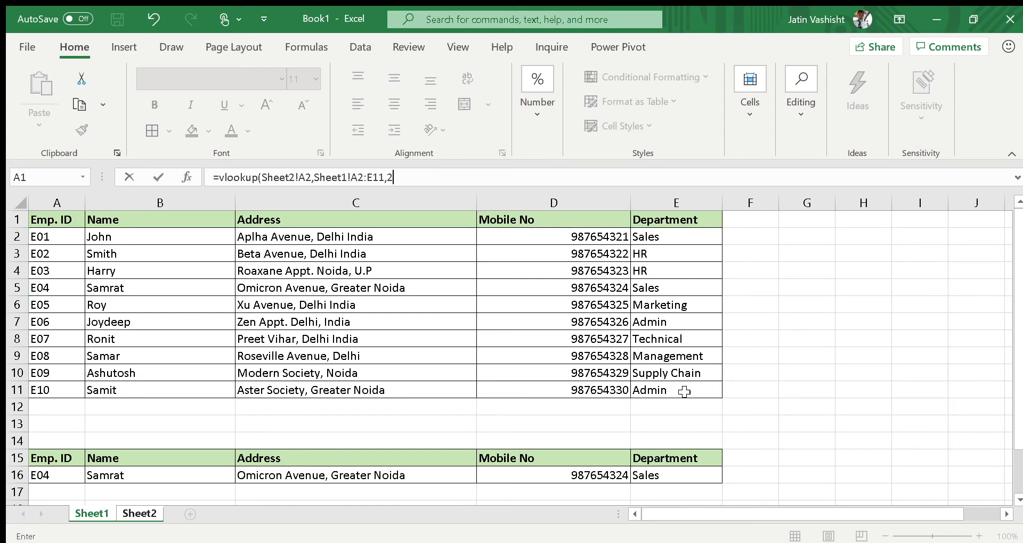
type(",0")
key("Return")
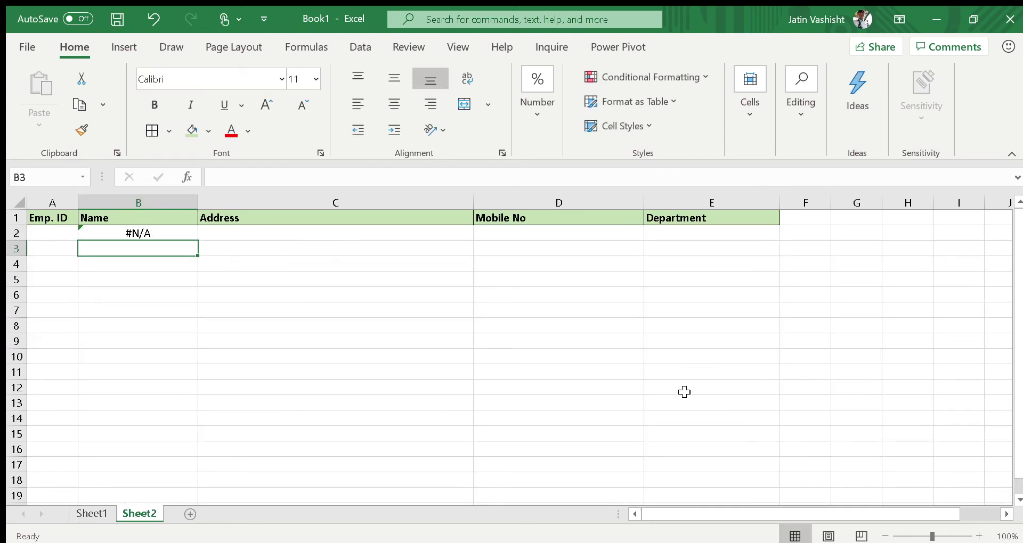
Step: Test the name lookup by entering employee ID E04 in cell A2 of Sheet2 and changing it to E05
left_click(51, 236)
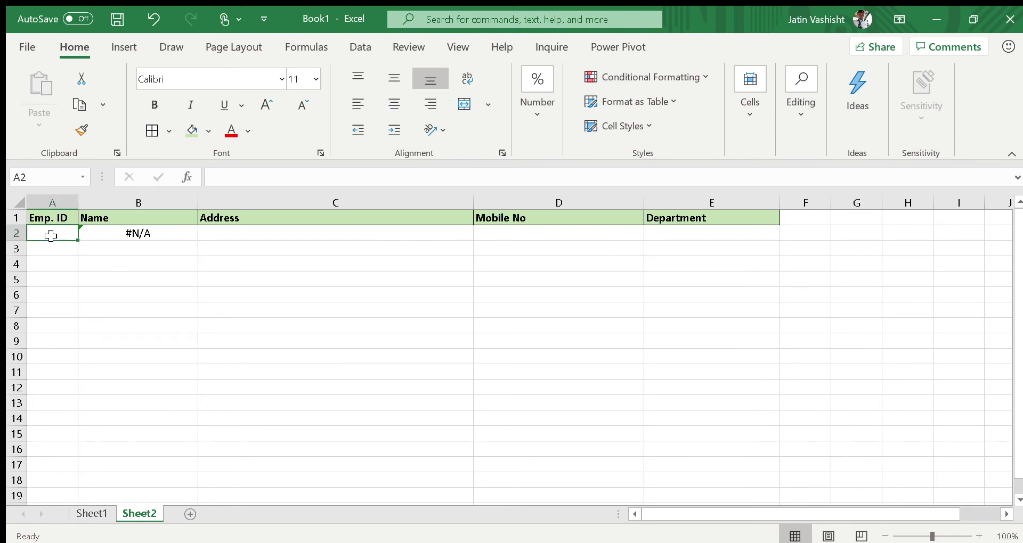
type("E")
type("04")
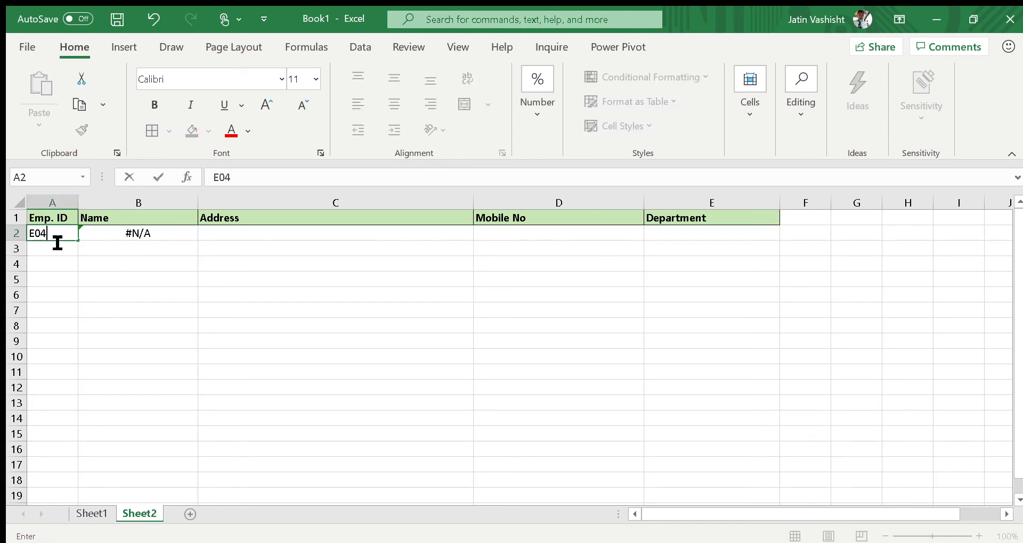
key("Return")
double_click(55, 235)
key("BackSpace")
type("5")
key("Return")
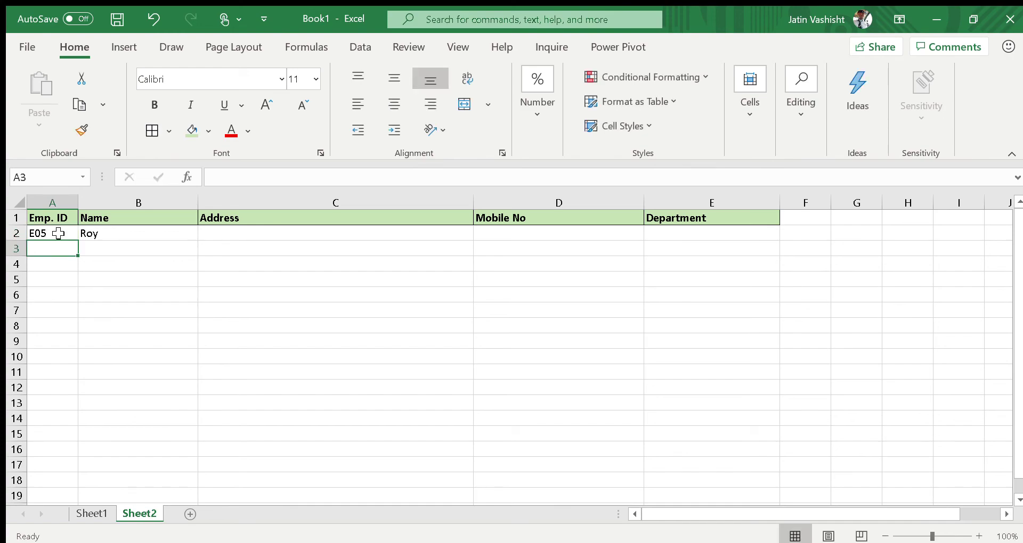
Step: Fill the VLOOKUP formula from B2 across to E2, covering Address, Mobile No and Department
left_click(153, 233)
left_click_drag(198, 241, 650, 242)
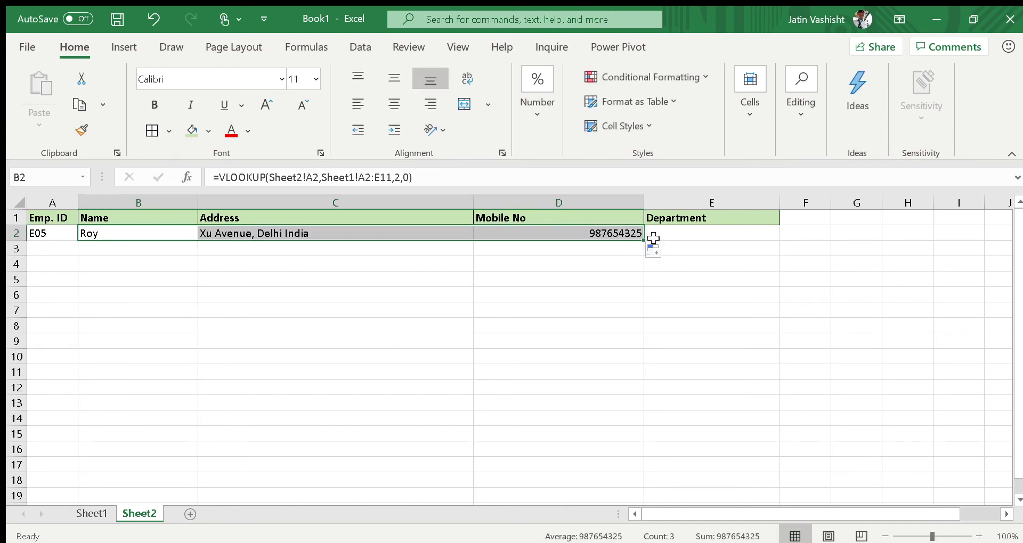
left_click_drag(644, 240, 742, 236)
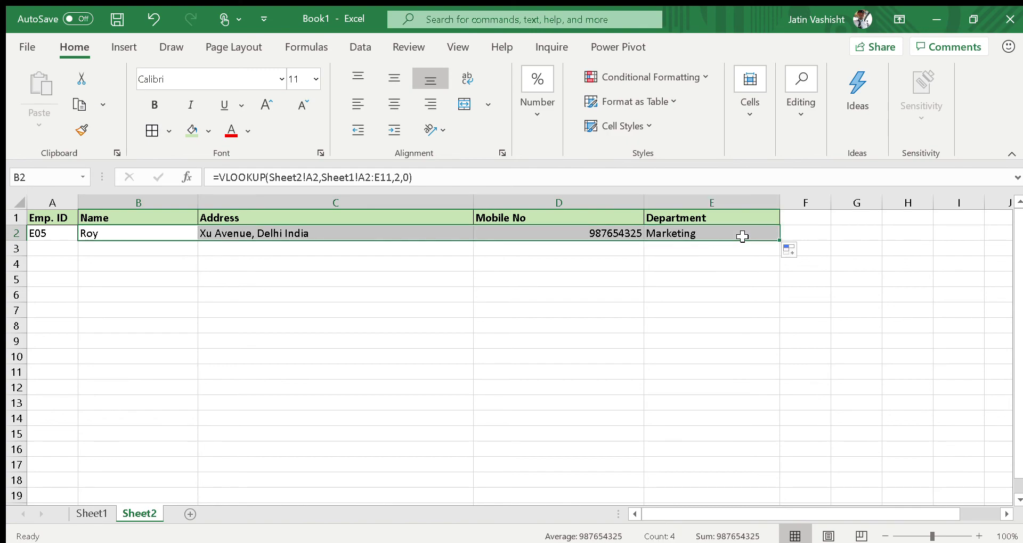